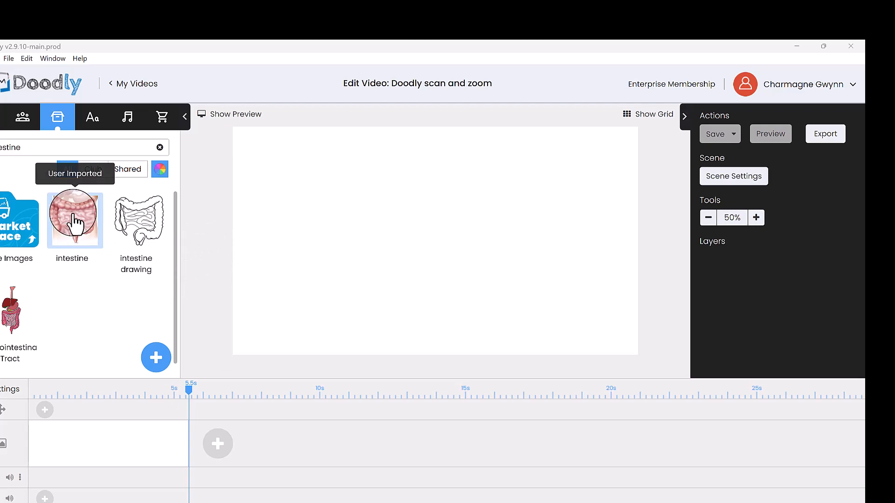
# Step: Place the imported intestine picture on the canvas, enlarge it to the full canvas height and centre it horizontally
pyautogui.moveTo(76, 221); pyautogui.dragTo(411, 208)
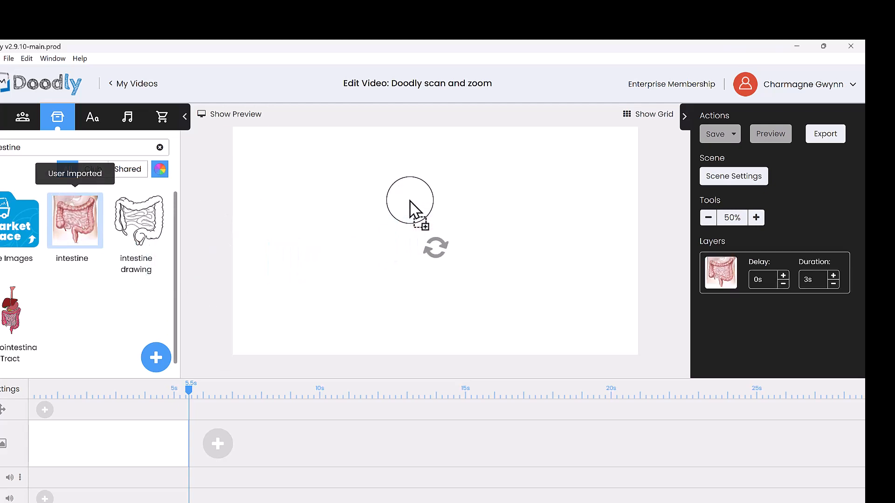
pyautogui.click(424, 211)
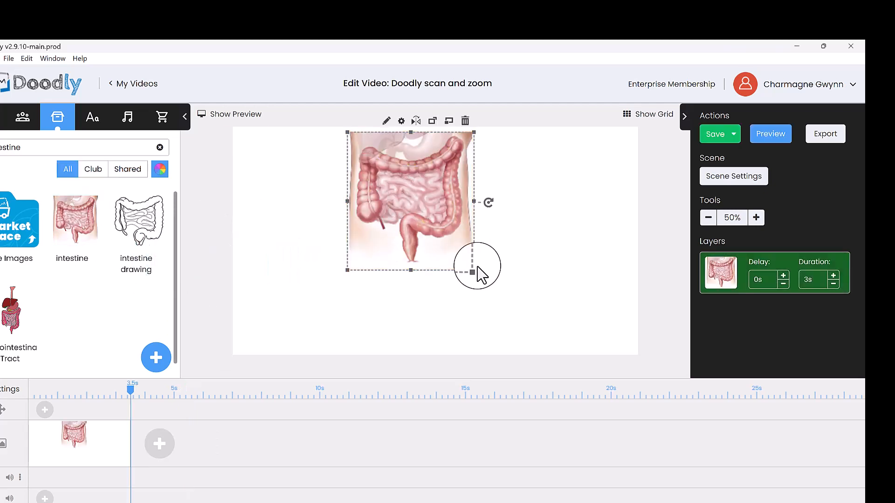
pyautogui.moveTo(473, 269); pyautogui.dragTo(557, 361)
pyautogui.moveTo(491, 292); pyautogui.dragTo(459, 287)
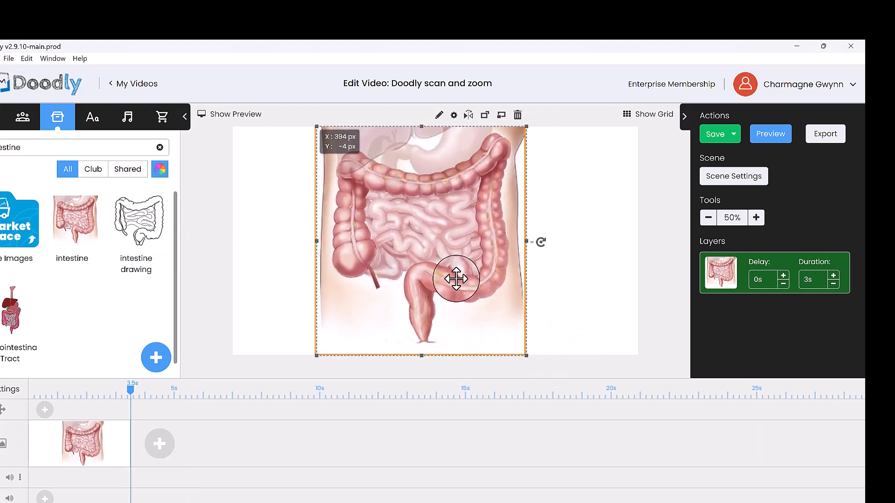
pyautogui.click(568, 310)
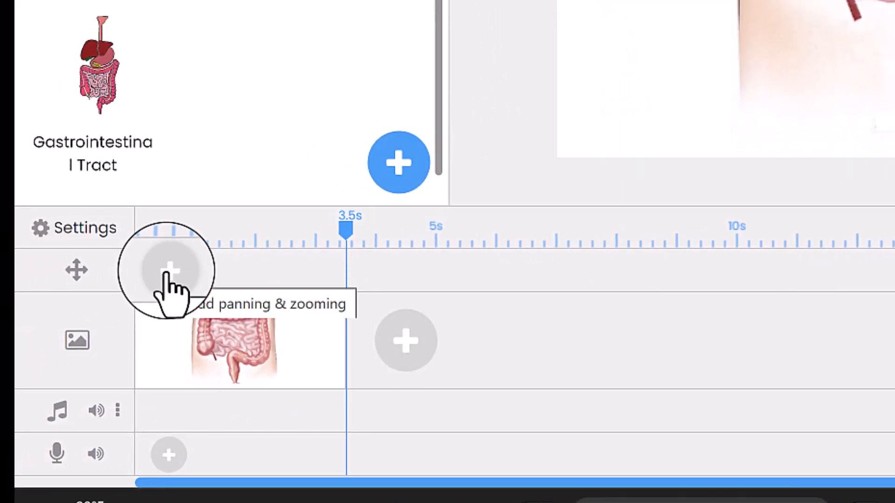
# Step: Add a panning and zooming effect at the start of the timeline, above the intestine scene
pyautogui.click(167, 273)
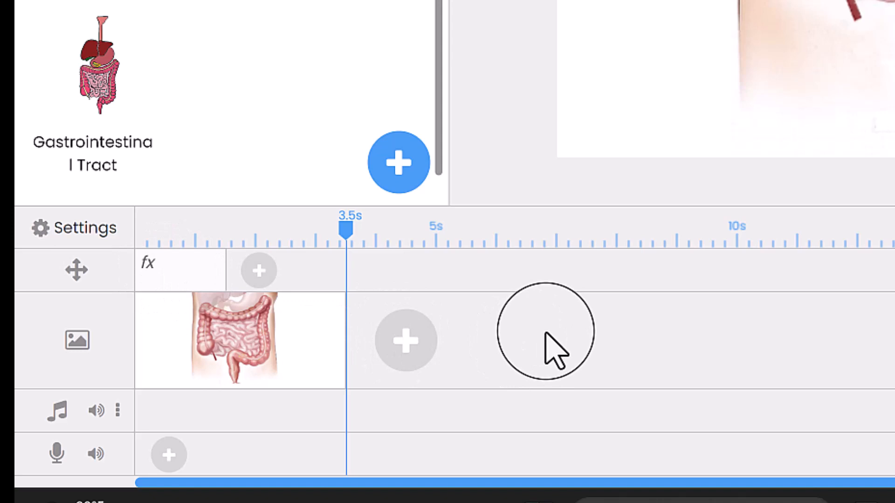
pyautogui.moveTo(194, 266)
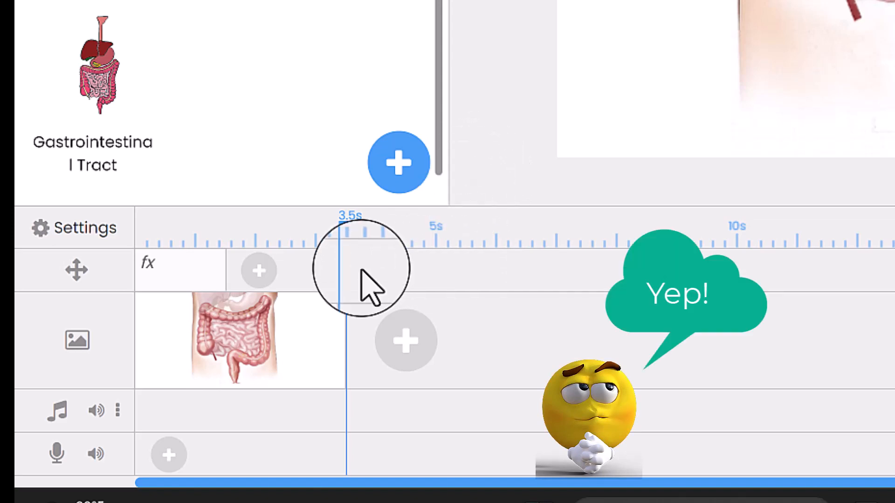
pyautogui.moveTo(194, 289)
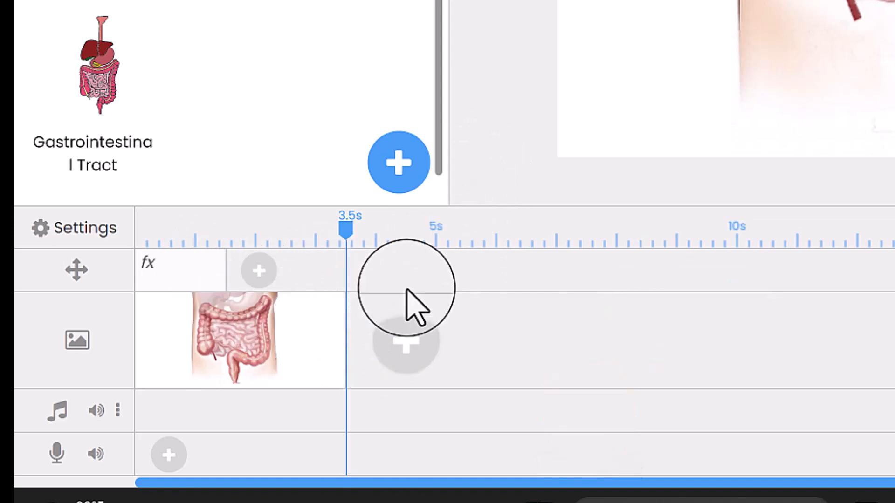
pyautogui.moveTo(161, 282)
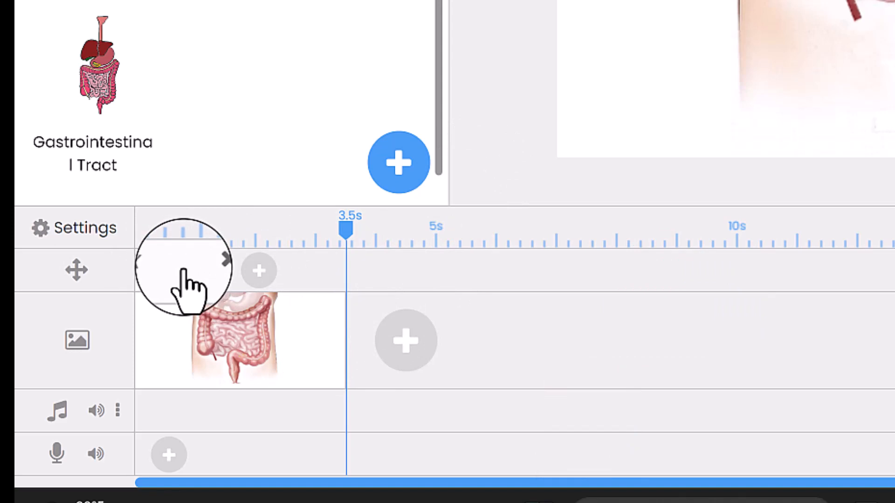
# Step: Shrink the End frame of the pan and zoom effect and position it closely around the appendix
pyautogui.click(179, 269)
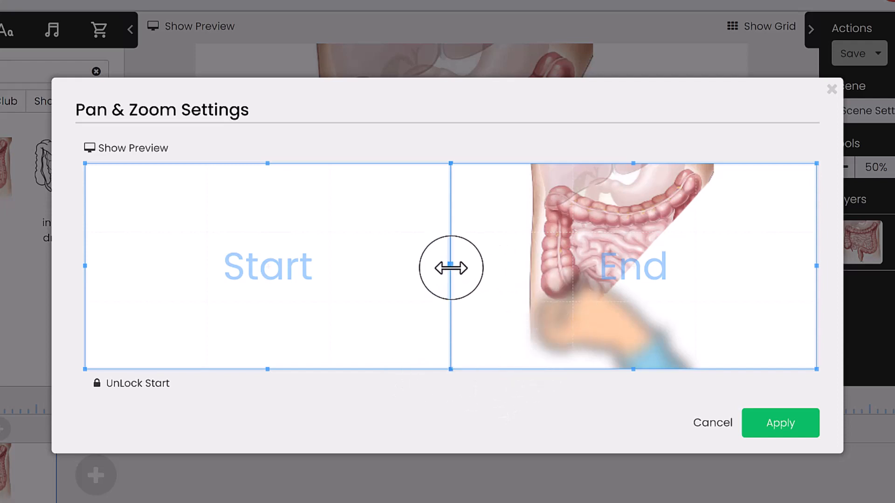
pyautogui.moveTo(450, 266); pyautogui.dragTo(549, 277)
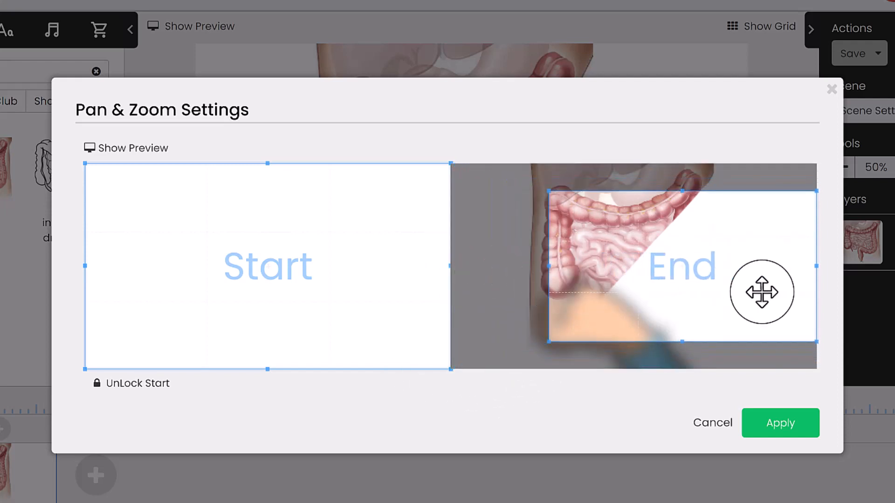
pyautogui.moveTo(810, 267); pyautogui.dragTo(749, 274)
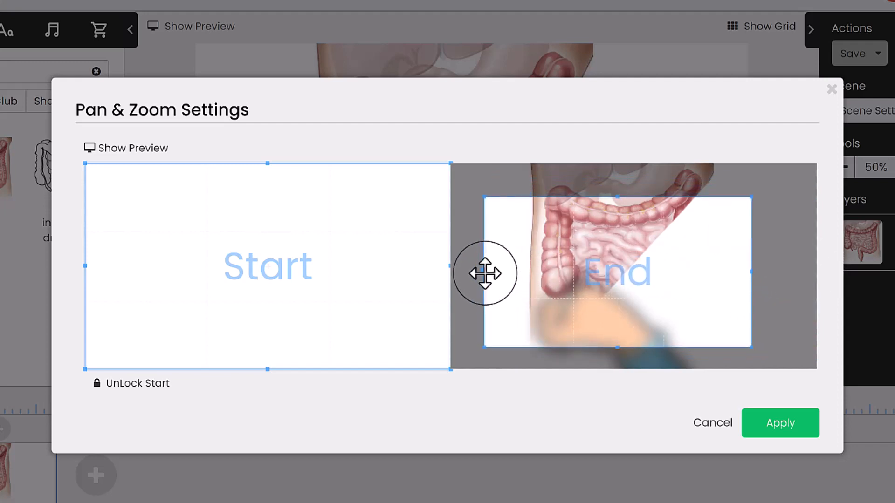
pyautogui.moveTo(484, 274); pyautogui.dragTo(555, 275)
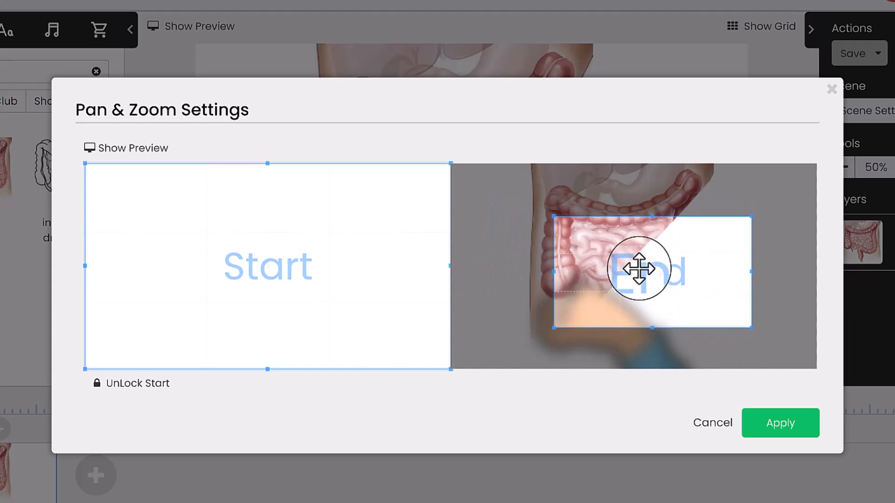
pyautogui.moveTo(619, 270); pyautogui.dragTo(575, 289)
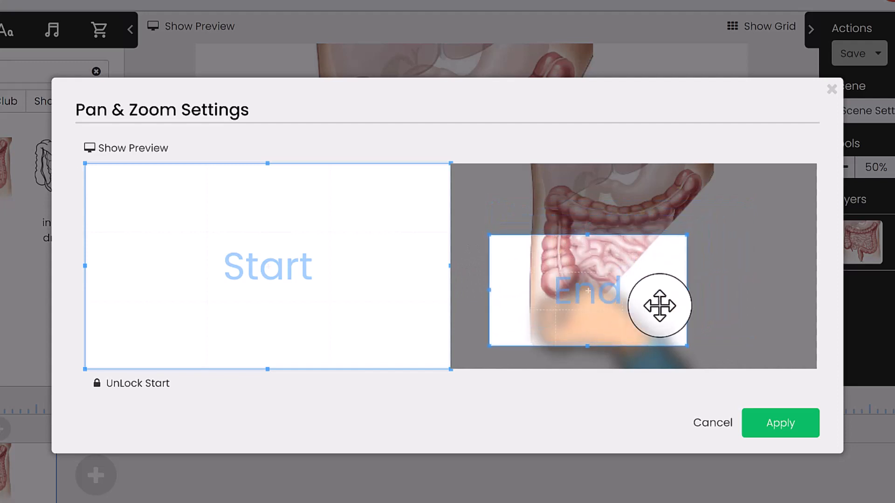
pyautogui.moveTo(687, 292); pyautogui.dragTo(620, 290)
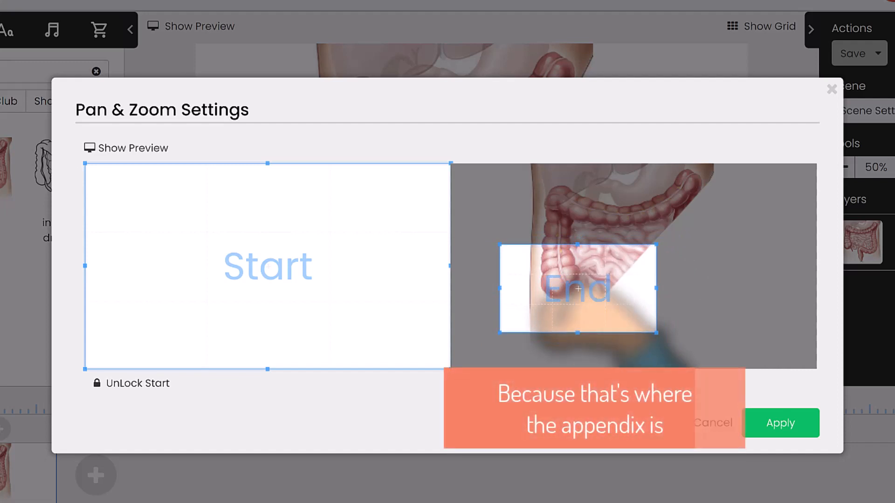
# Step: Unlock the Start frame and play the preview of the pan and zoom effect
pyautogui.click(122, 387)
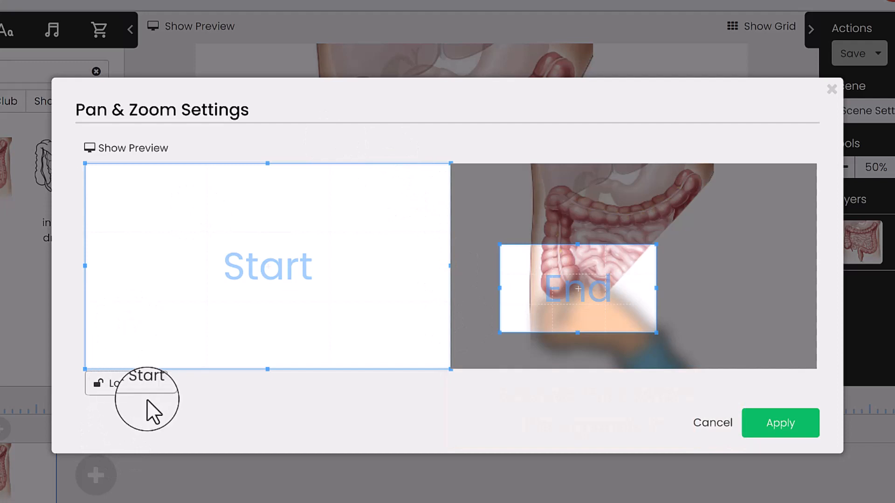
pyautogui.click(113, 152)
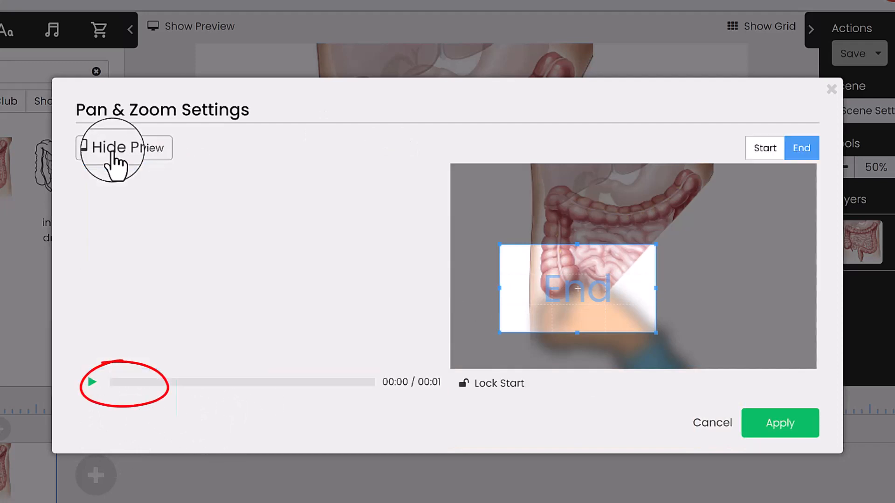
pyautogui.click(92, 386)
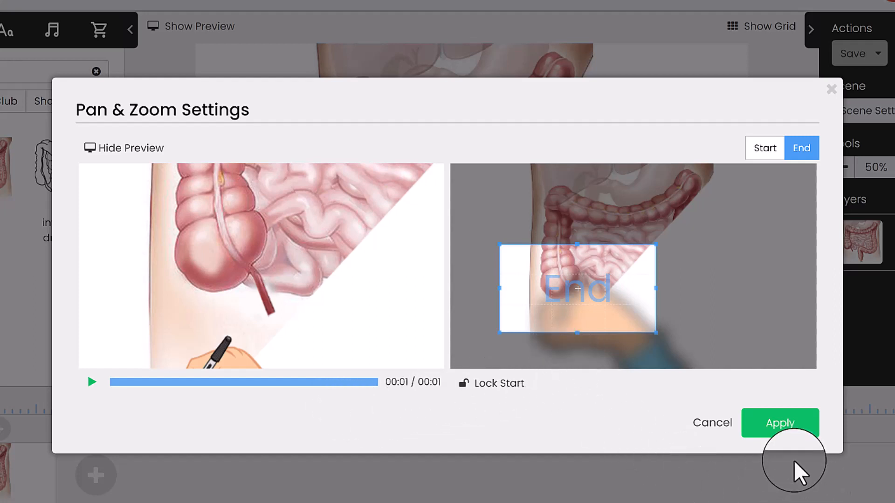
# Step: Apply the pan and zoom settings and play the whole video preview
pyautogui.click(778, 424)
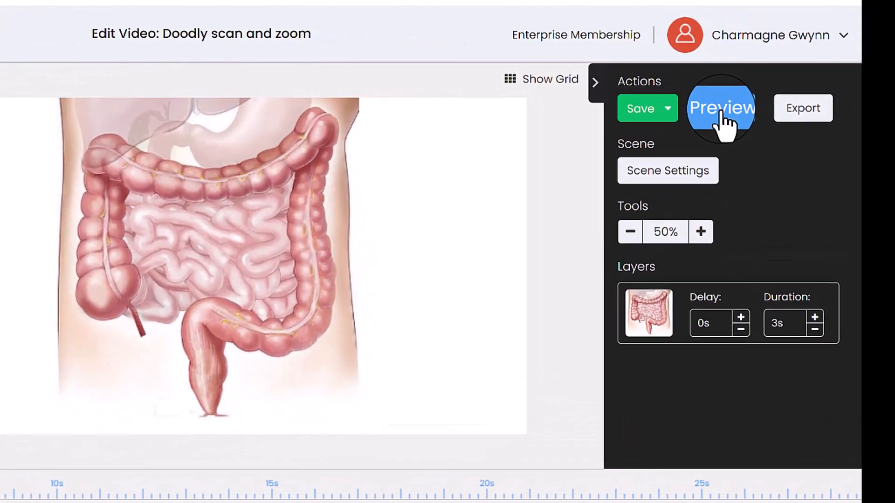
pyautogui.click(722, 120)
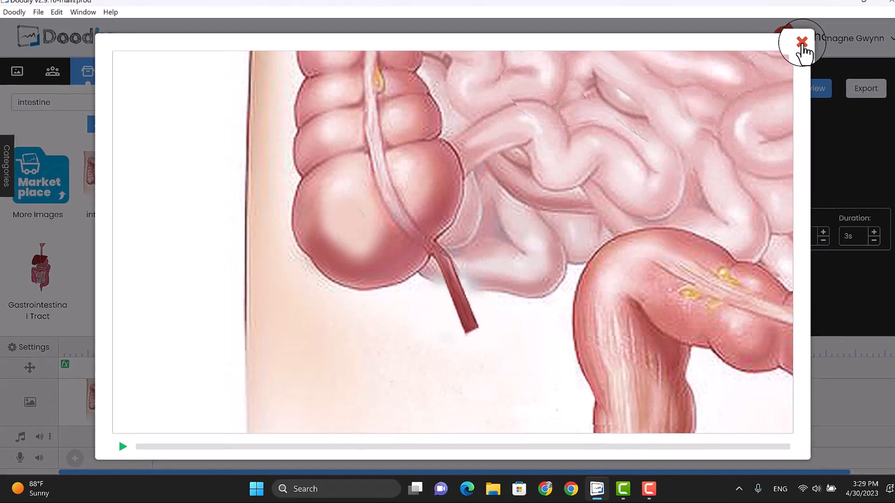
pyautogui.click(793, 49)
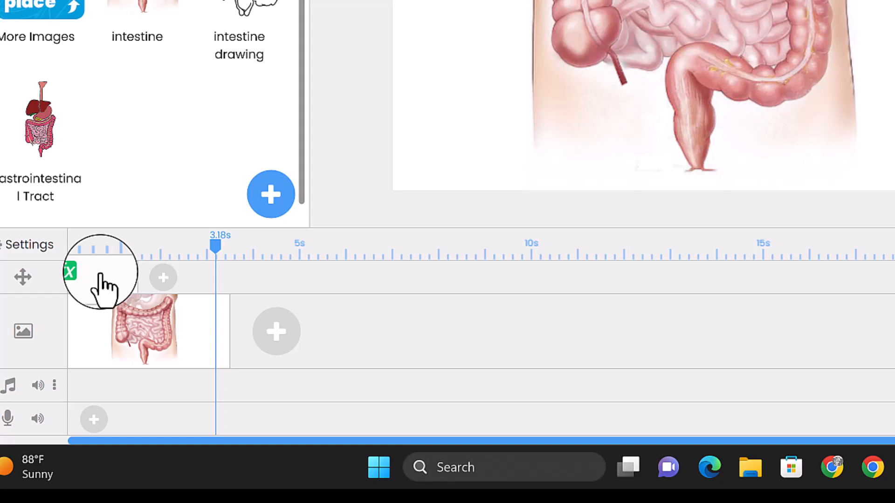
# Step: Move the pan and zoom effect to start at about 1 s and extend it to the end of the scene
pyautogui.moveTo(100, 275); pyautogui.dragTo(161, 280)
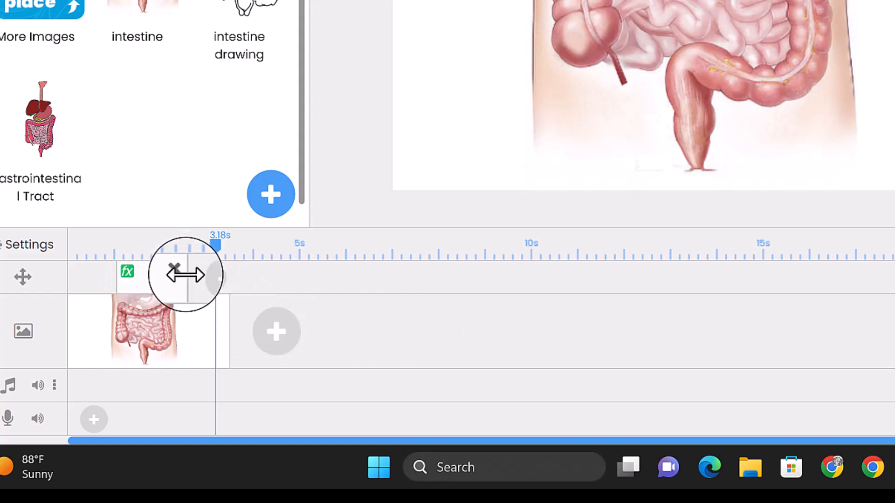
pyautogui.moveTo(189, 276); pyautogui.dragTo(226, 280)
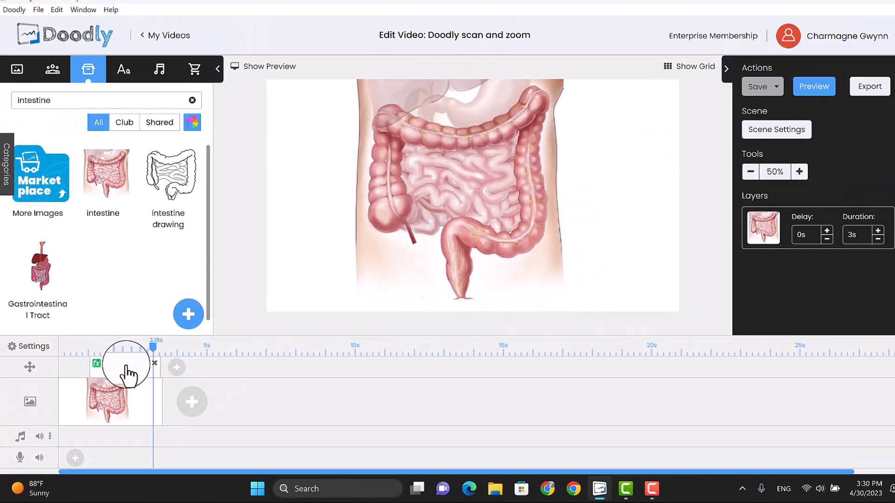
# Step: Preview the retimed zoom within its pan and zoom settings and in the full video
pyautogui.click(125, 375)
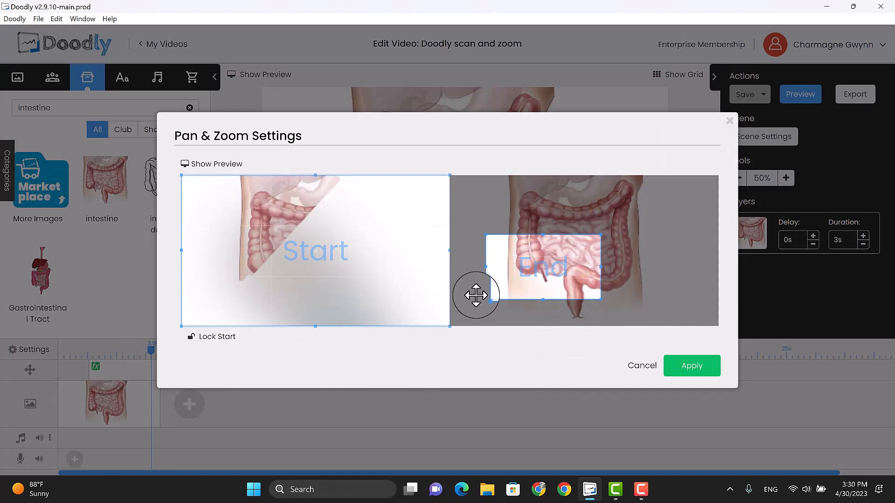
pyautogui.click(218, 169)
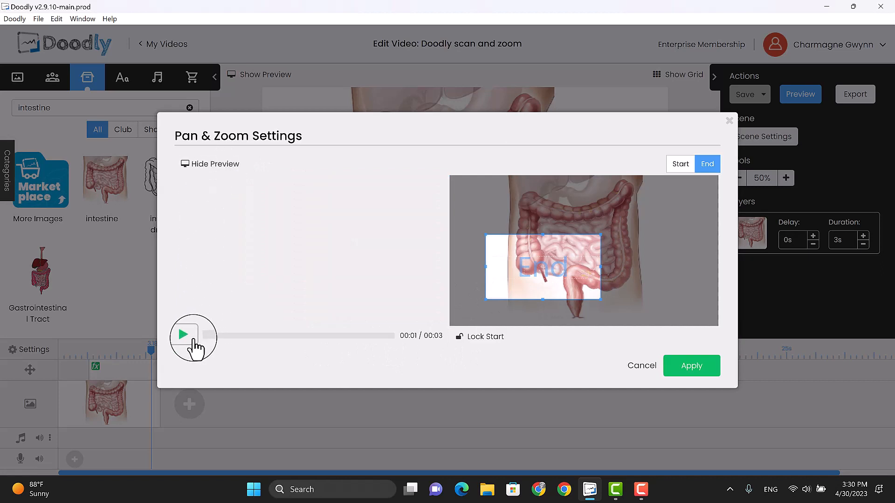
pyautogui.click(186, 336)
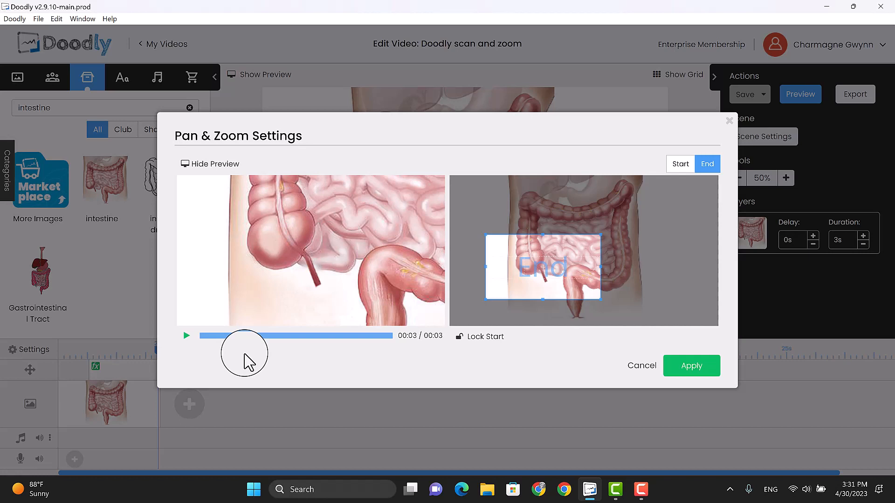
pyautogui.click(646, 373)
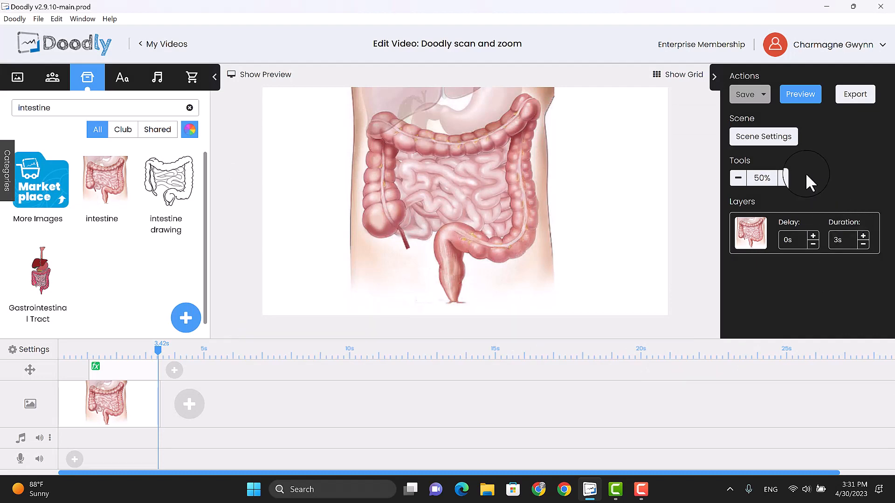
pyautogui.click(798, 100)
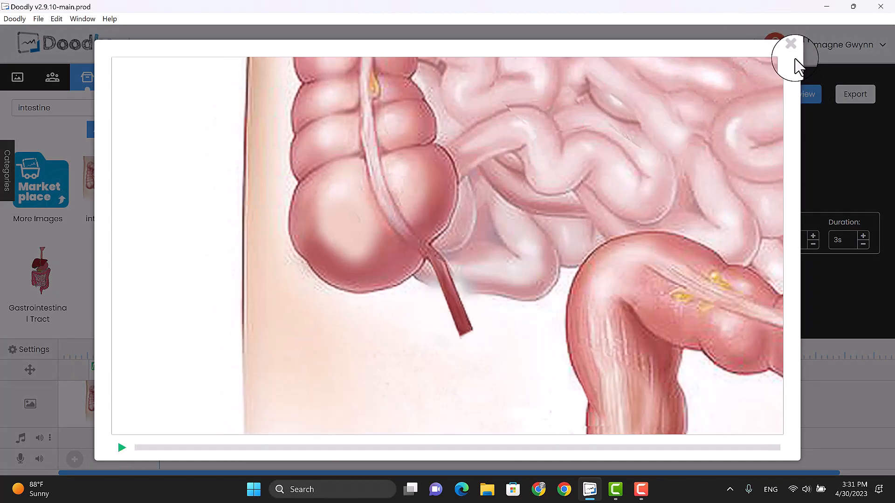
pyautogui.click(791, 49)
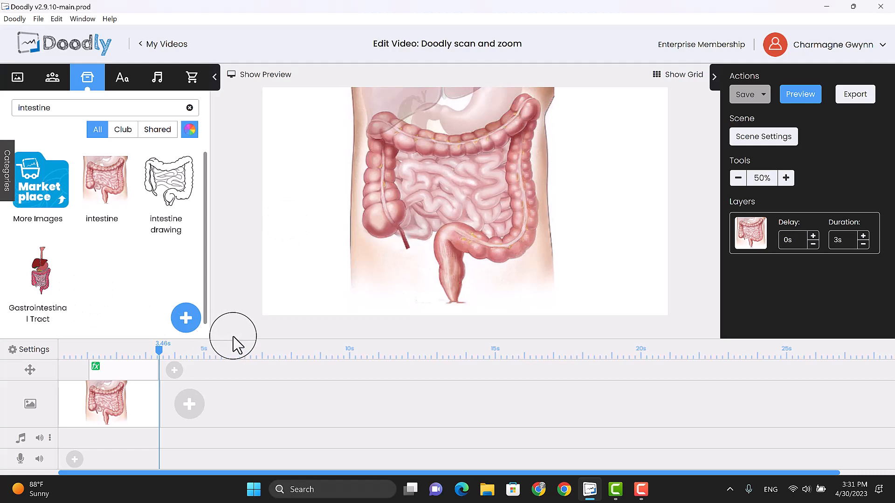
# Step: Extend the intestine scene to about 6 s and add a second pan and zoom effect near its end
pyautogui.moveTo(121, 371)
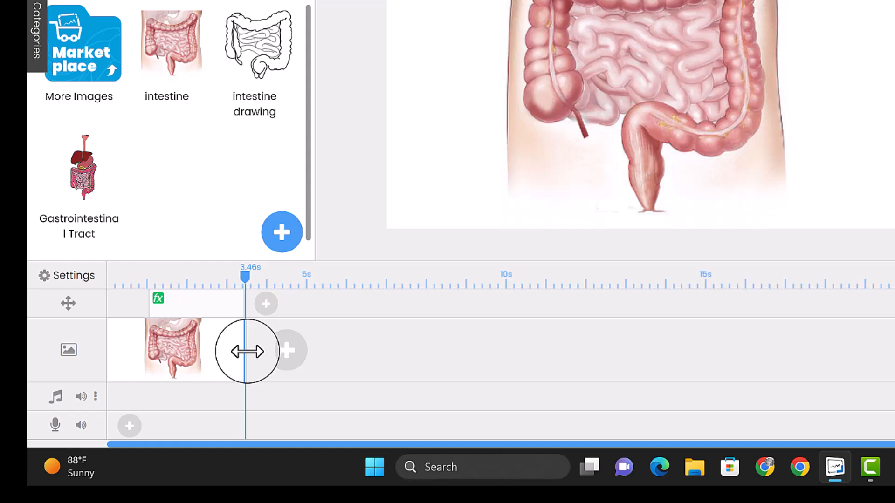
pyautogui.moveTo(247, 351); pyautogui.dragTo(347, 368)
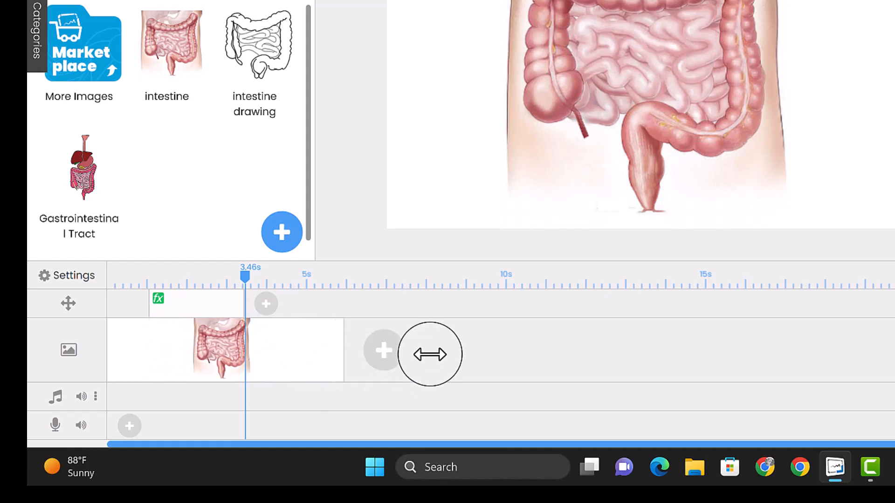
pyautogui.moveTo(199, 309)
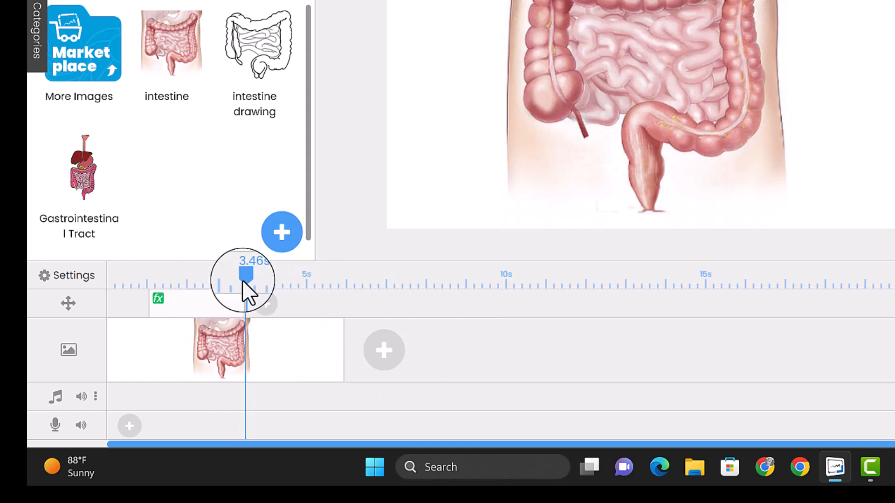
pyautogui.click(266, 305)
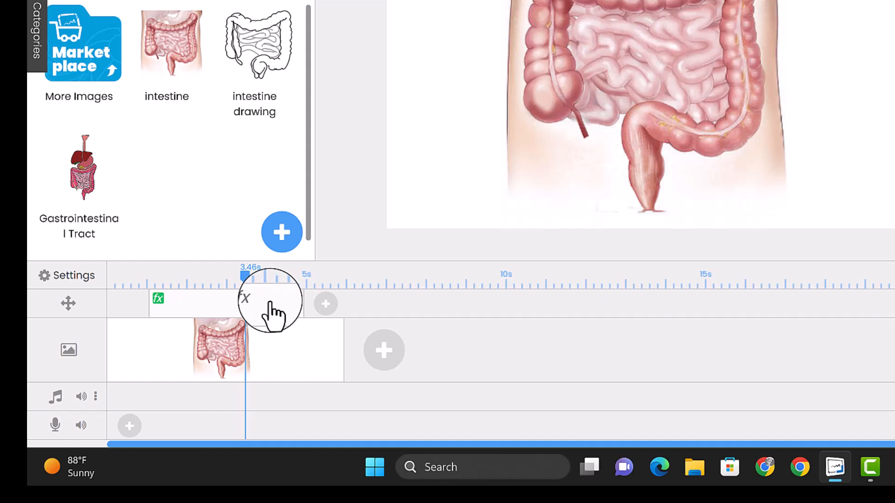
pyautogui.moveTo(272, 313); pyautogui.dragTo(311, 305)
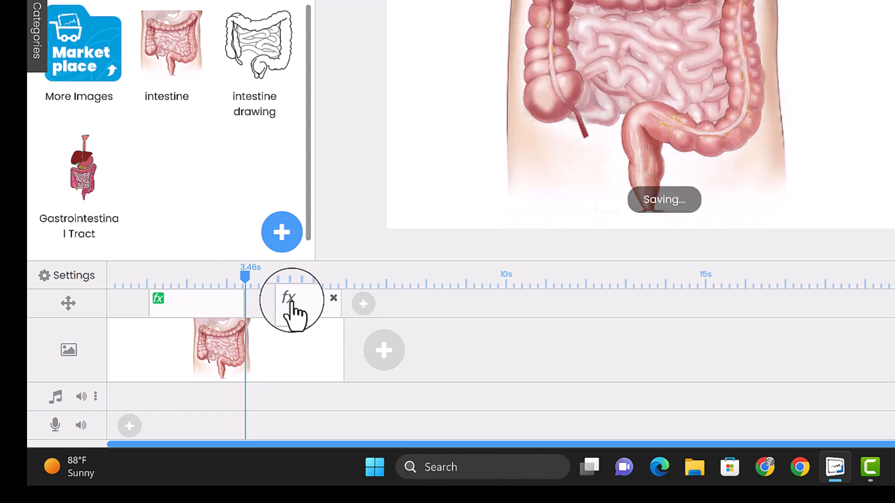
# Step: Enlarge the second pan and zoom effect's End frame to cover nearly the whole intestine picture and unlock its Start frame
pyautogui.click(314, 309)
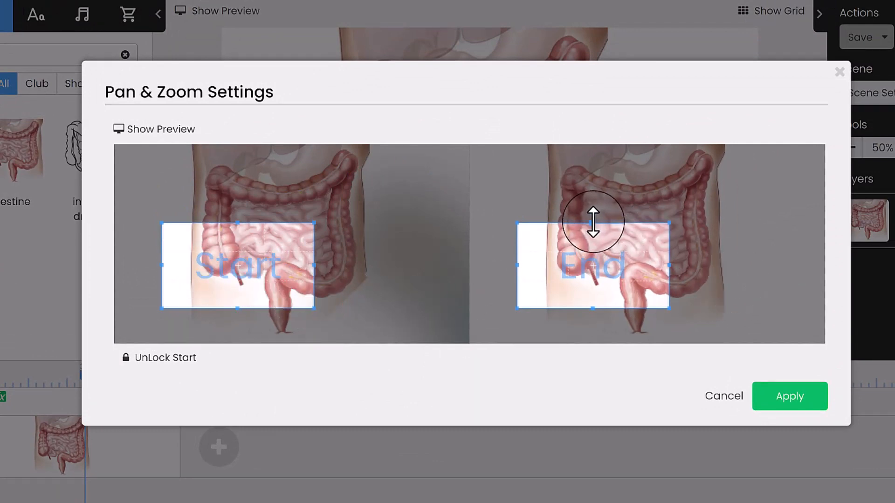
pyautogui.moveTo(593, 222); pyautogui.dragTo(599, 144)
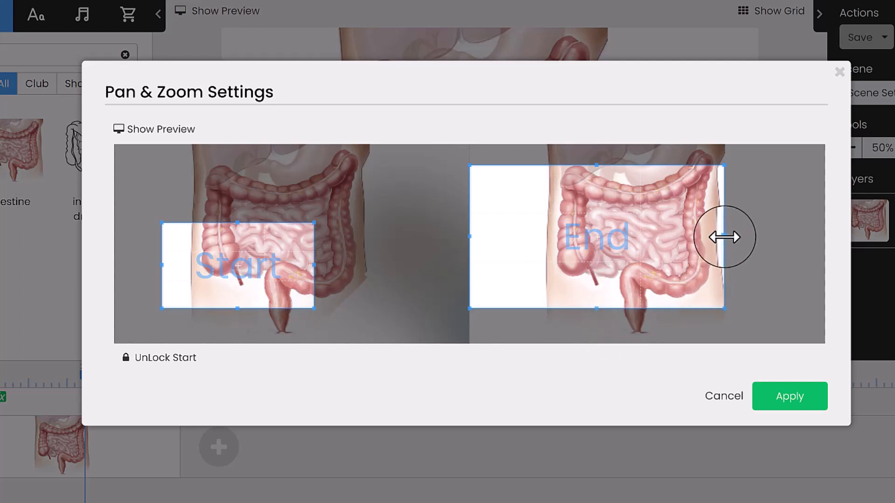
pyautogui.moveTo(724, 236); pyautogui.dragTo(826, 236)
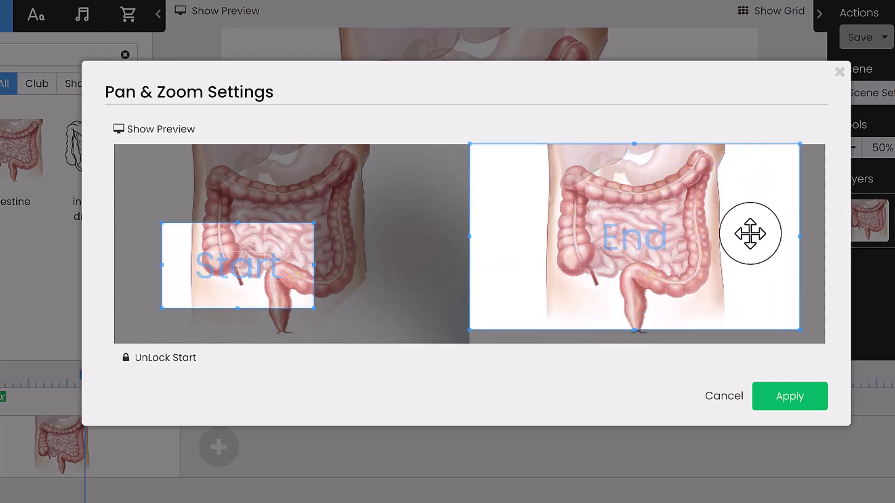
pyautogui.moveTo(749, 236); pyautogui.dragTo(759, 245)
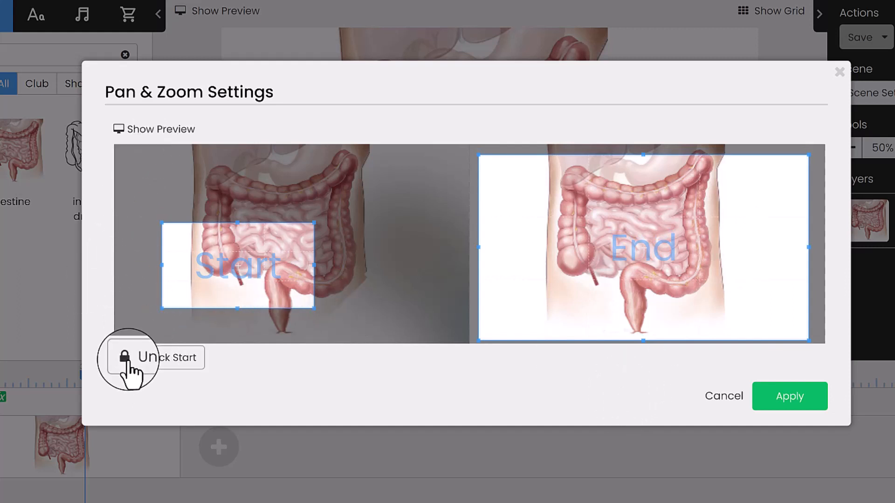
pyautogui.click(125, 360)
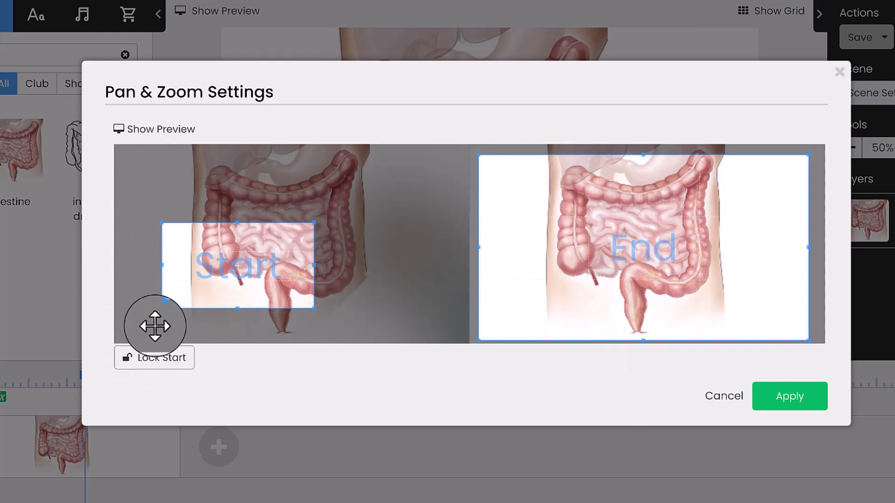
# Step: Preview the zoom-out within its pan and zoom settings, apply it, and play the whole video preview
pyautogui.click(139, 133)
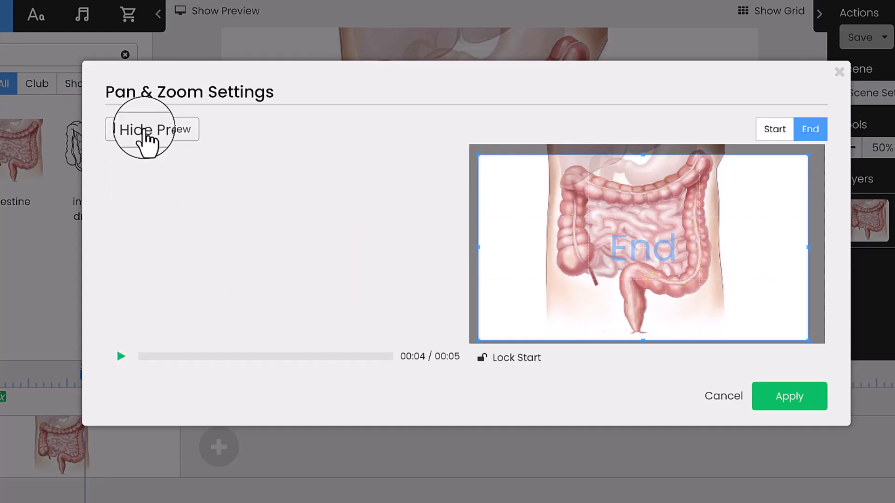
pyautogui.click(121, 357)
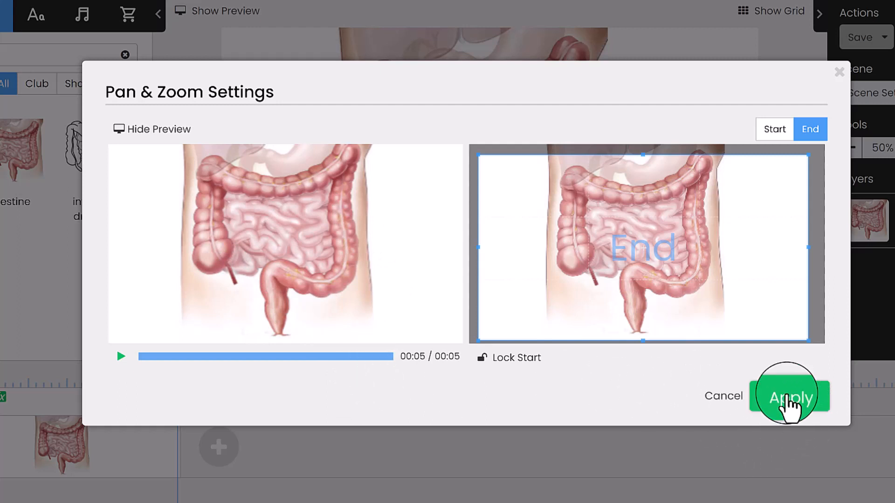
pyautogui.click(788, 399)
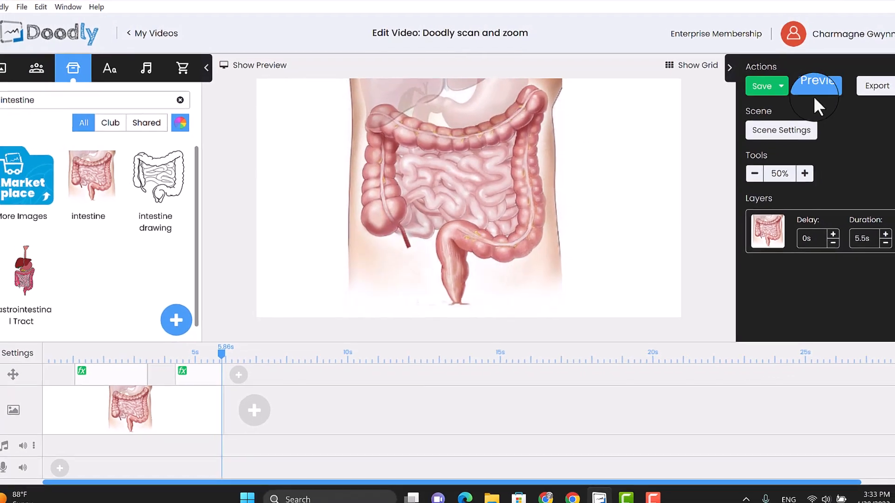
pyautogui.click(799, 98)
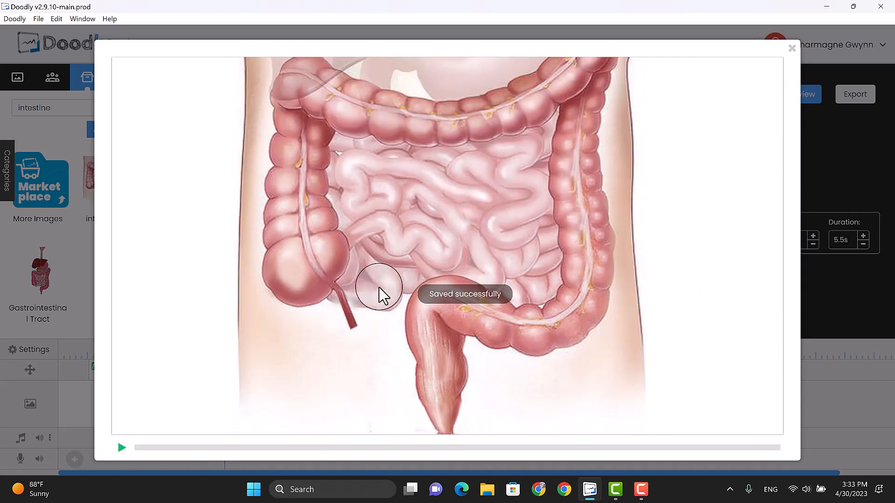
pyautogui.click(792, 50)
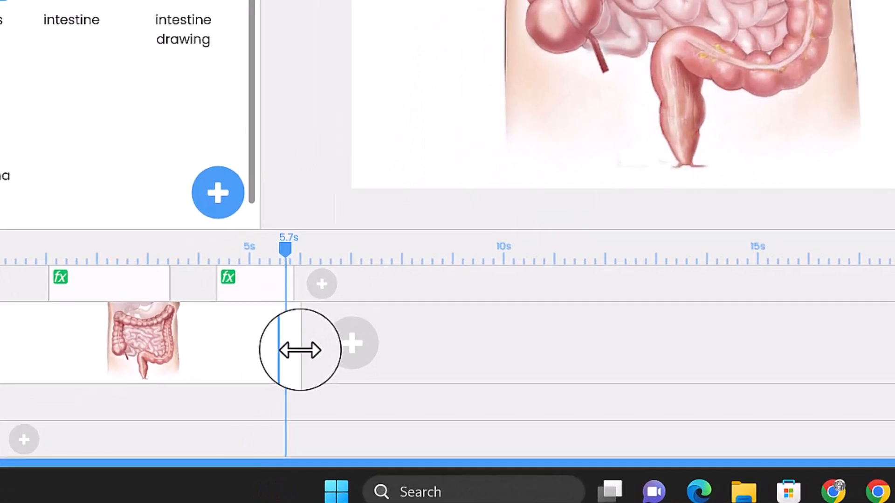
# Step: Extend the intestine scene to about 7.2 s and retime the second pan and zoom effect to run from about 4.8 s to the scene's end
pyautogui.moveTo(299, 351); pyautogui.dragTo(359, 363)
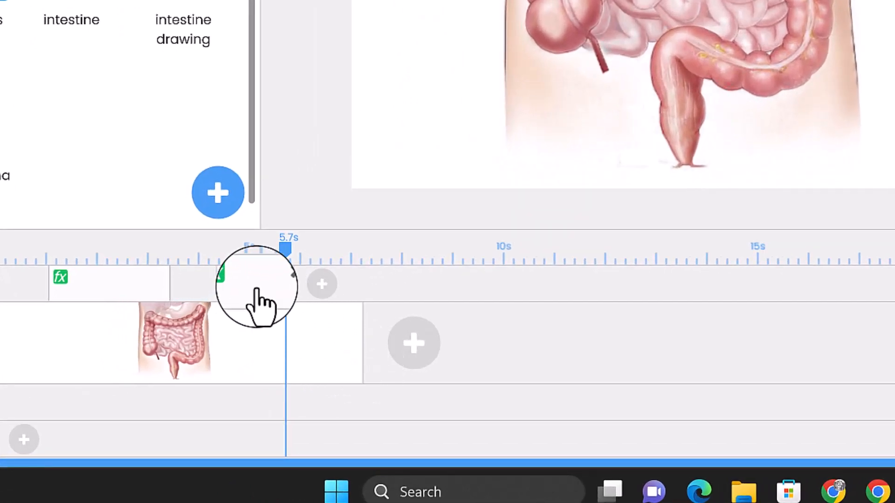
pyautogui.moveTo(256, 288); pyautogui.dragTo(360, 291)
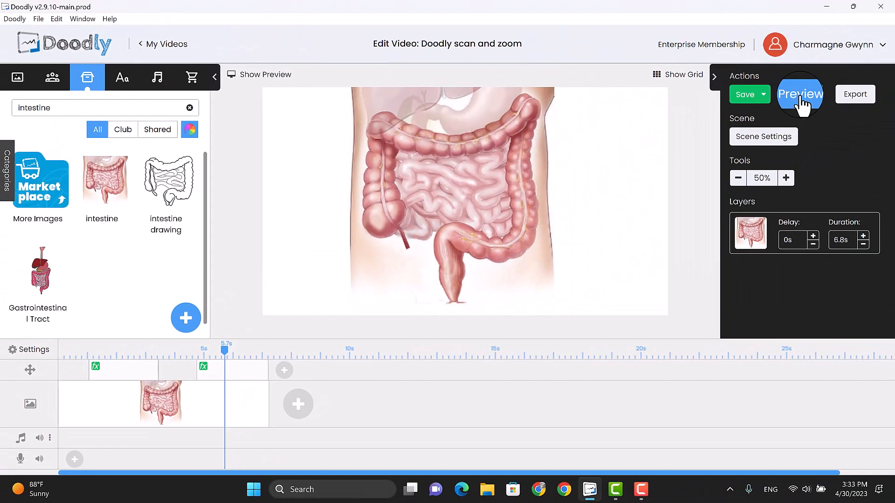
# Step: Play the whole video preview with the retimed zoom-out and save the video
pyautogui.click(800, 99)
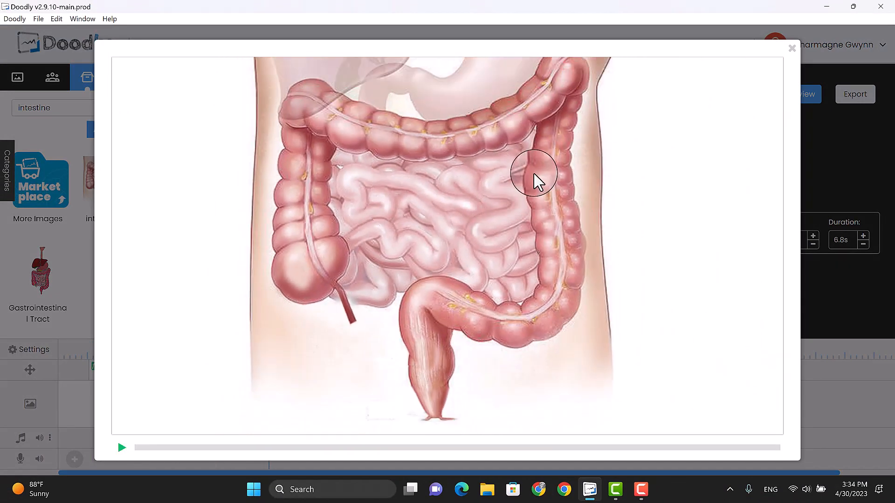
pyautogui.click(792, 49)
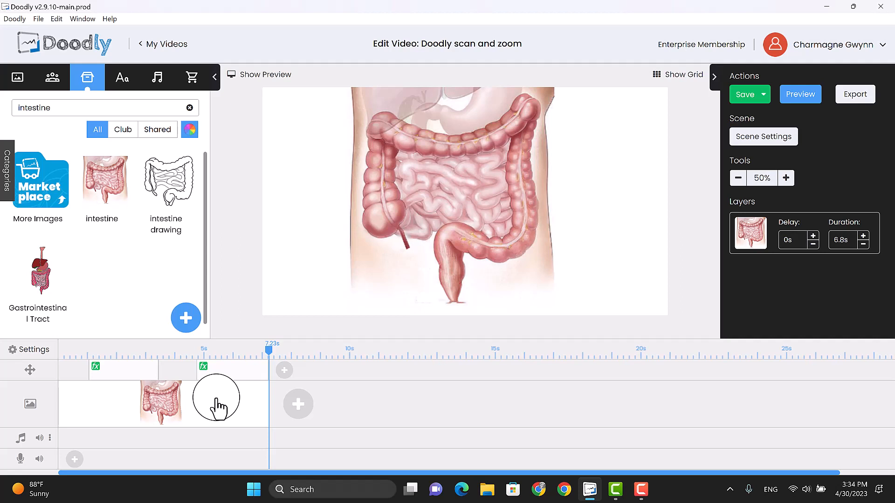
pyautogui.hotkey('ctrl', 's')
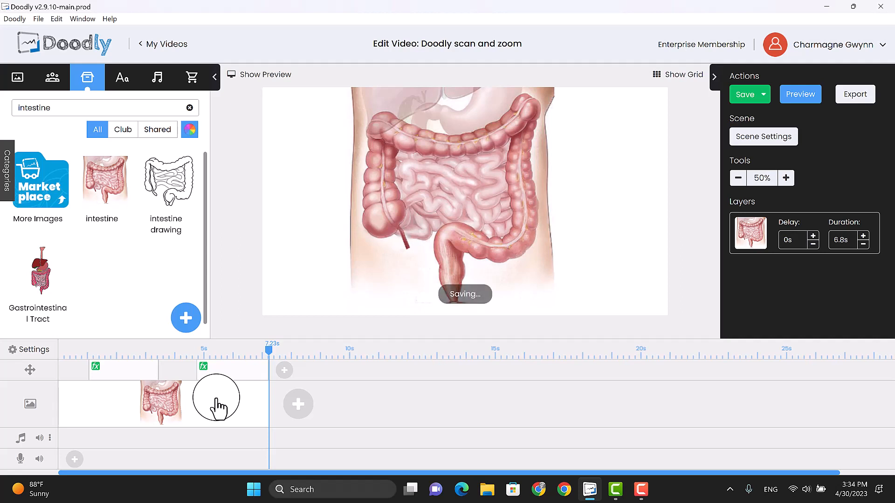